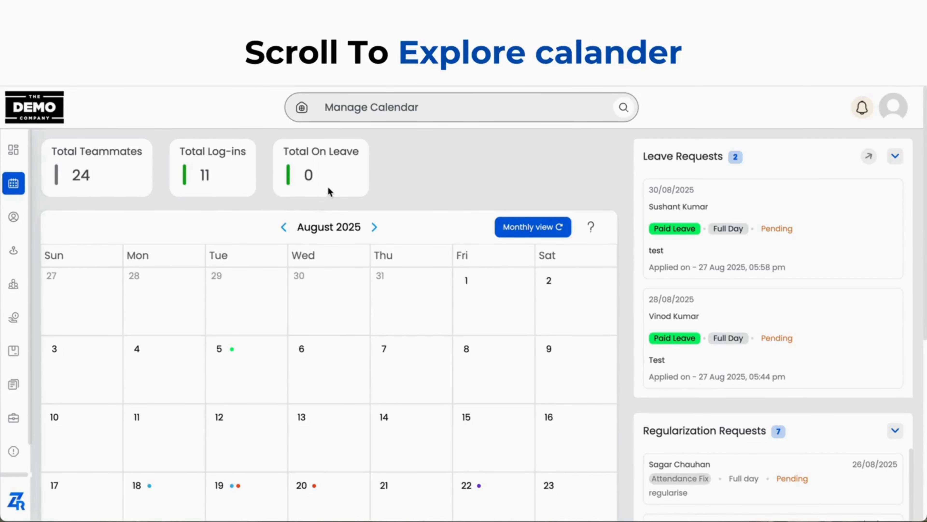
# Look through the August 2025 calendar and go back month by month to May 2025
pyautogui.scroll(-3, 343, 327)
pyautogui.scroll(-1, 342, 323)
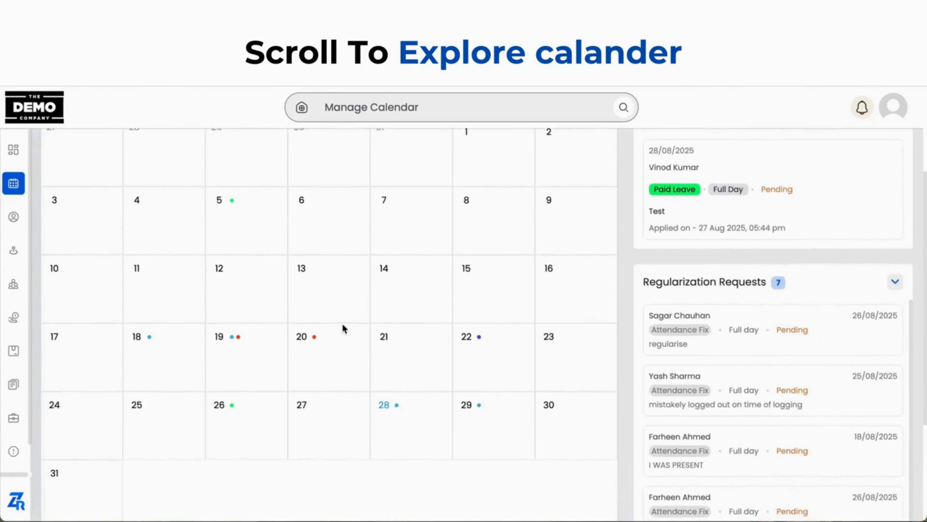
pyautogui.scroll(3, 342, 323)
pyautogui.scroll(1, 342, 323)
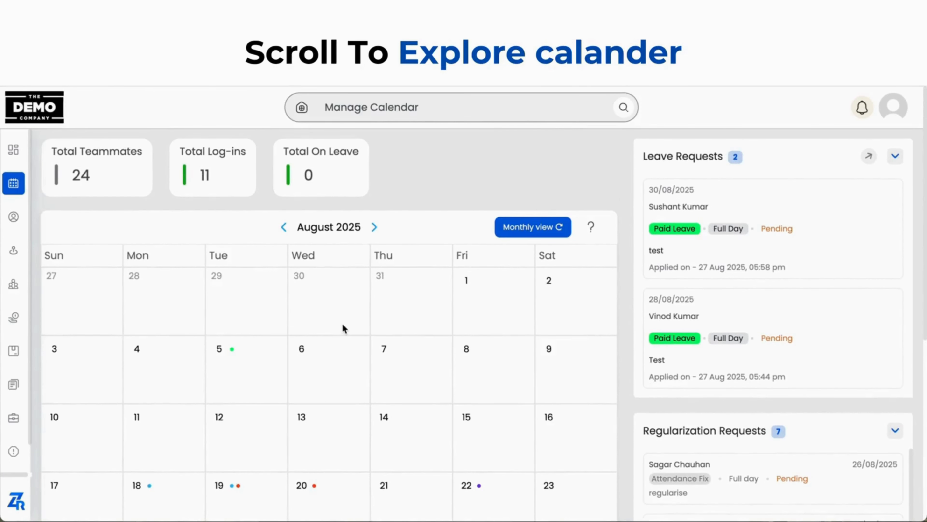
pyautogui.click(284, 227)
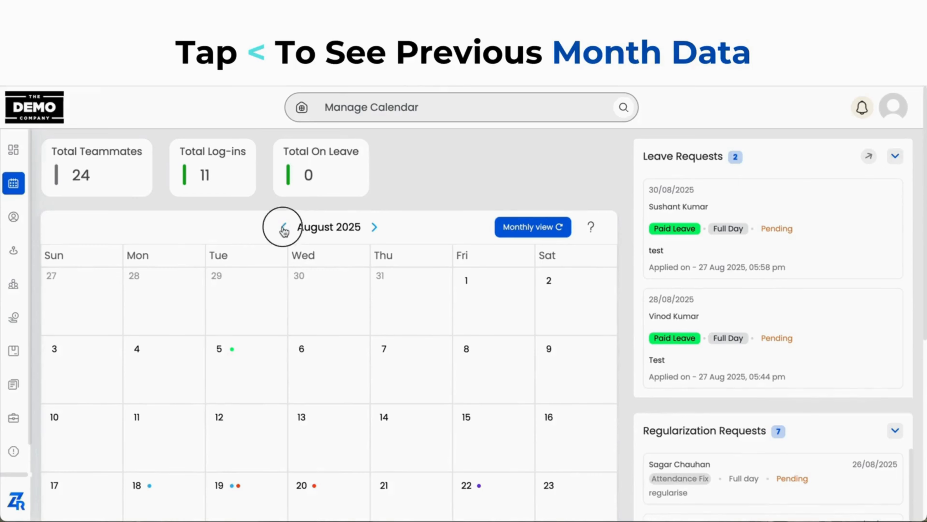
pyautogui.click(290, 228)
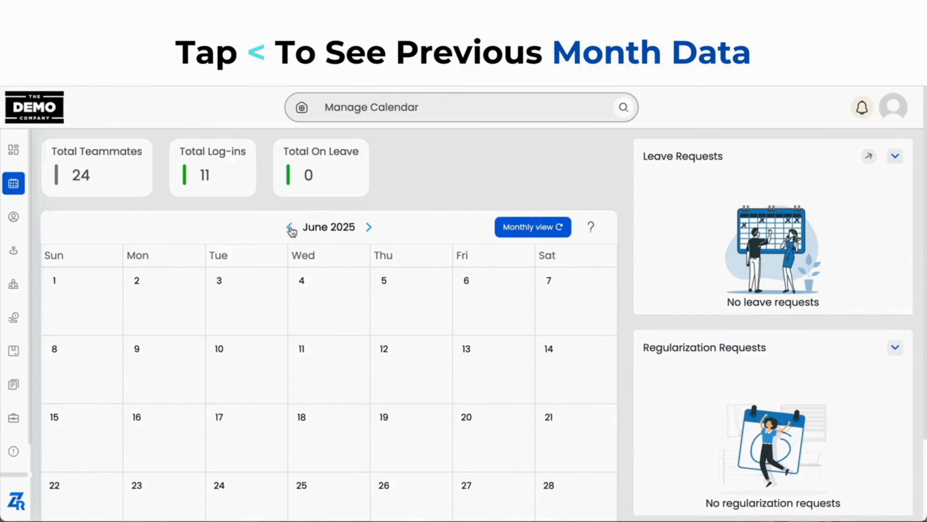
pyautogui.click(291, 228)
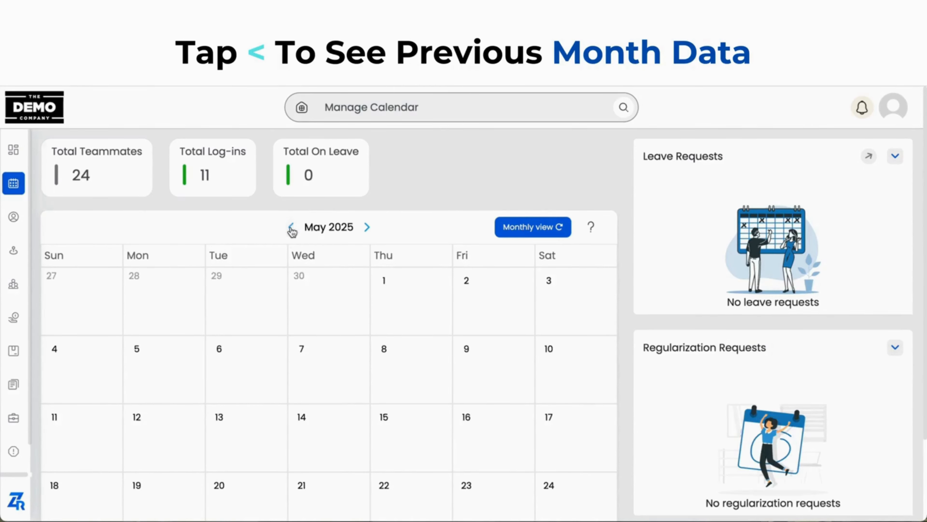
# Return the calendar to the current monthly view and open the calendar guide
pyautogui.click(546, 233)
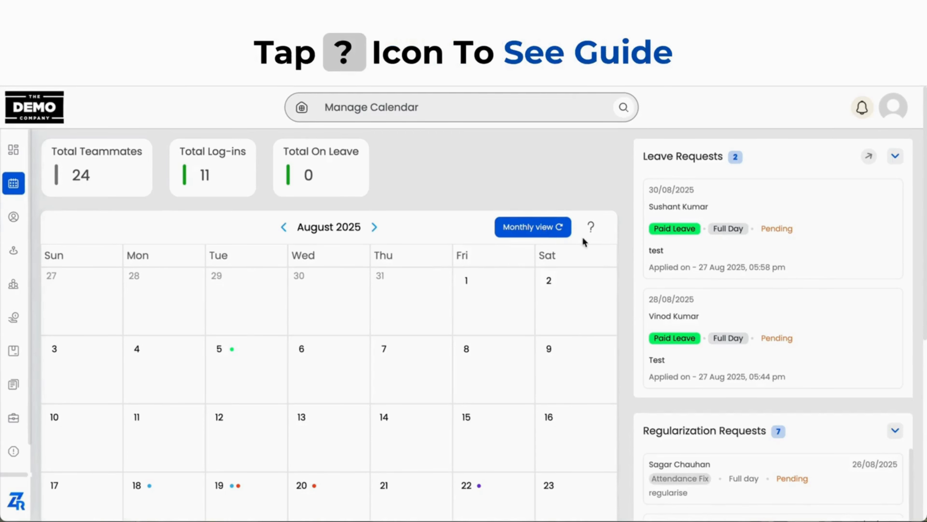
pyautogui.click(591, 238)
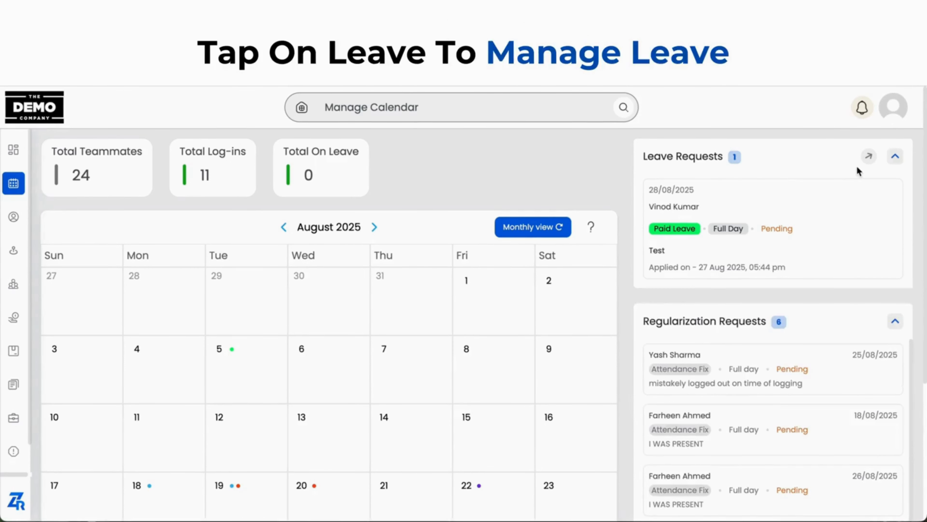
# Open the pending full-day paid leave request dated 28/08/2025 and approve it without a comment
pyautogui.click(825, 216)
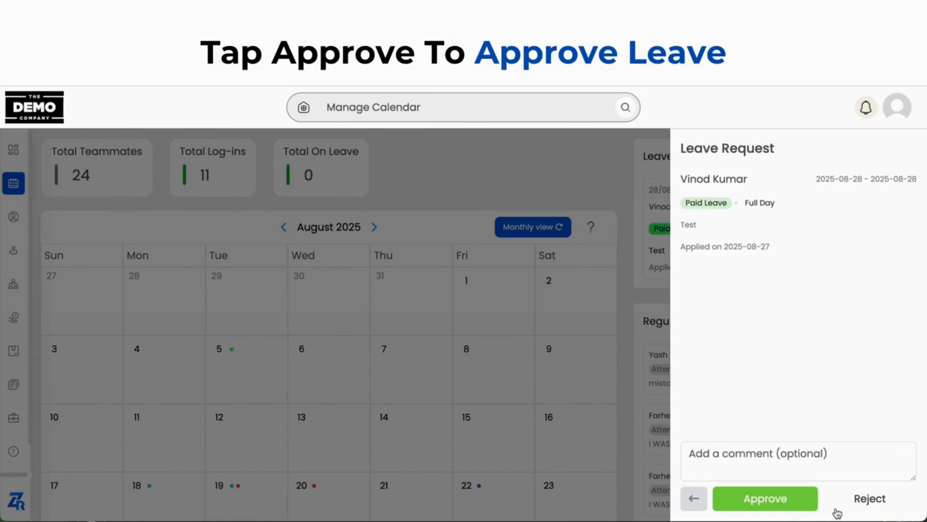
pyautogui.click(784, 499)
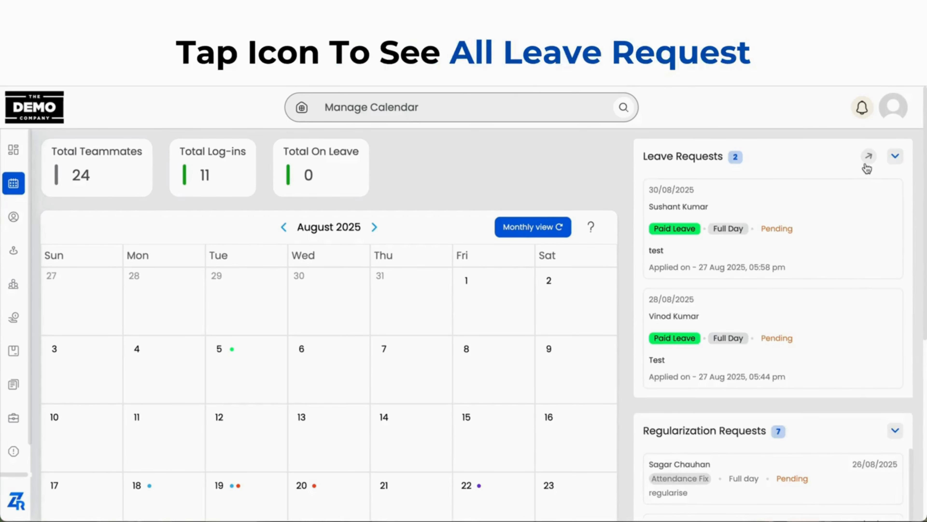
# Open the full list of leave requests, look through its first page and go to page 2
pyautogui.click(869, 156)
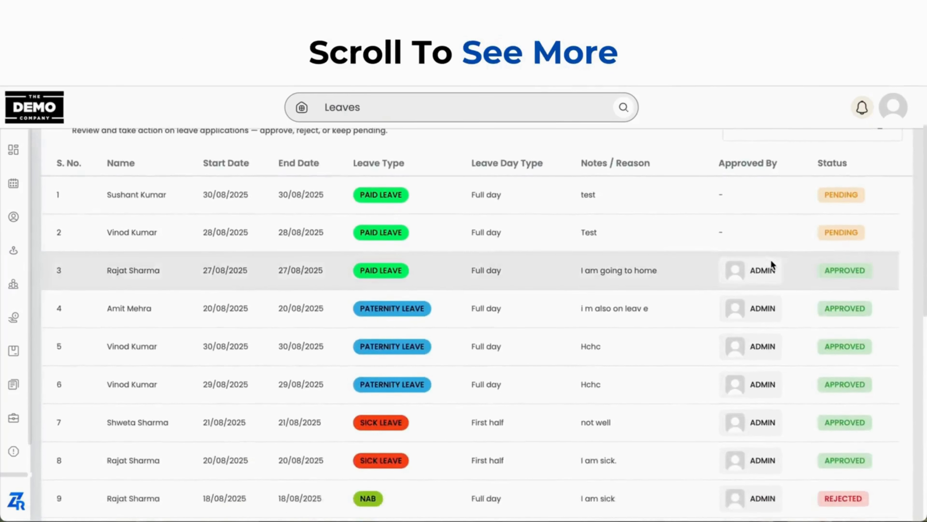
pyautogui.scroll(-3, 770, 260)
pyautogui.scroll(-8, 770, 259)
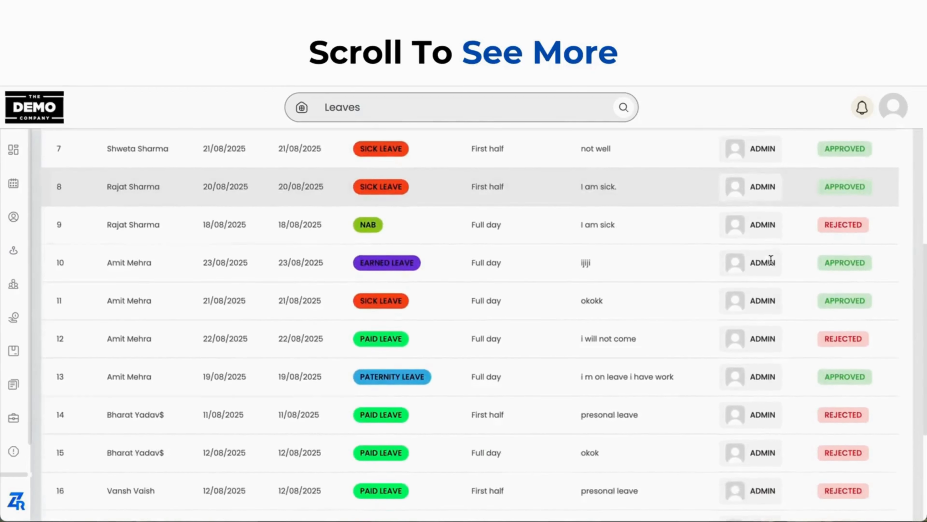
pyautogui.scroll(-3, 771, 257)
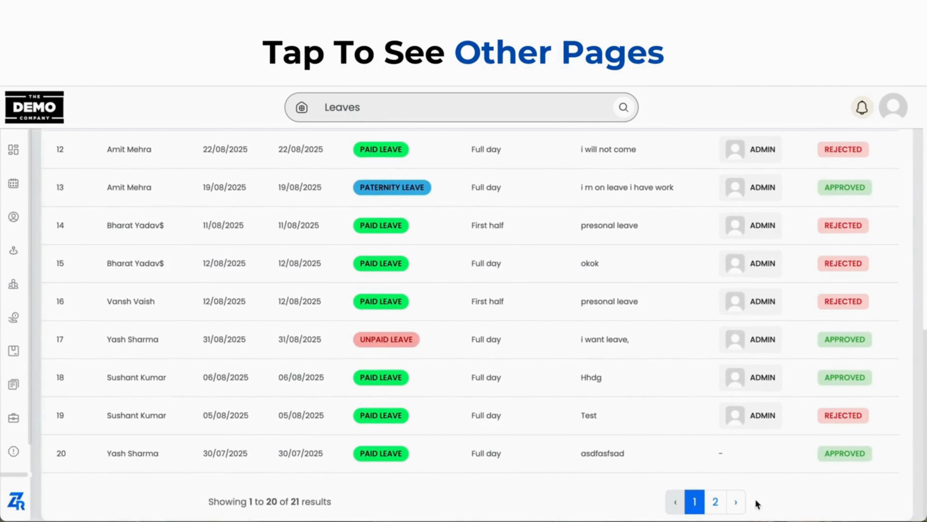
pyautogui.click(718, 506)
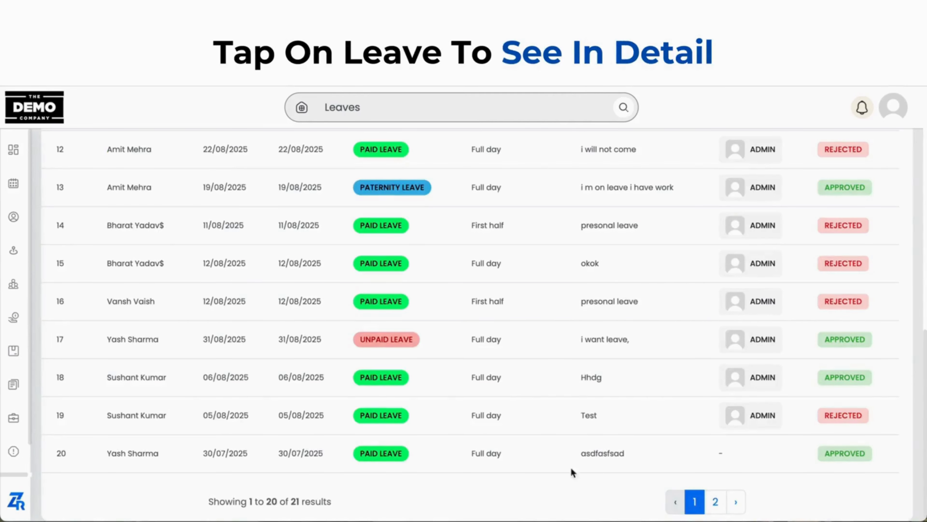
# View the details of the paid leave request dated 30/07/2025 and close them
pyautogui.click(514, 460)
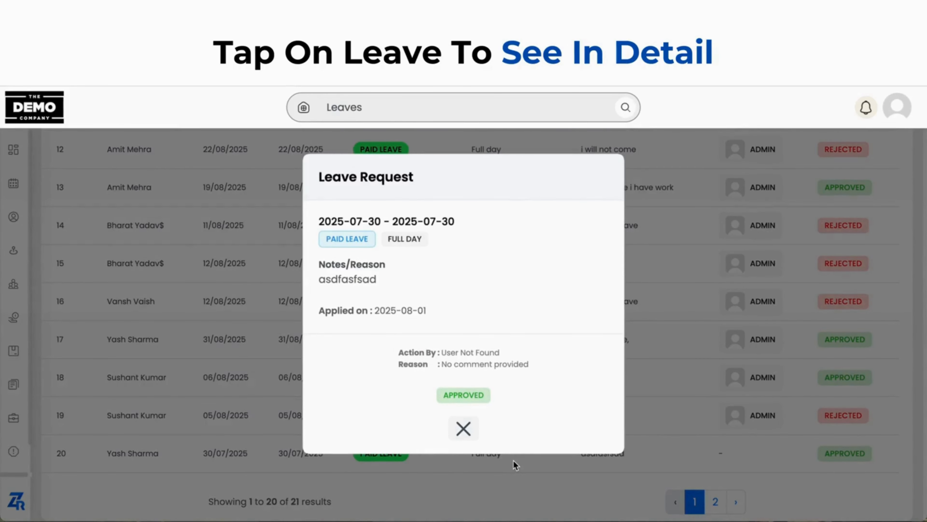
pyautogui.click(465, 431)
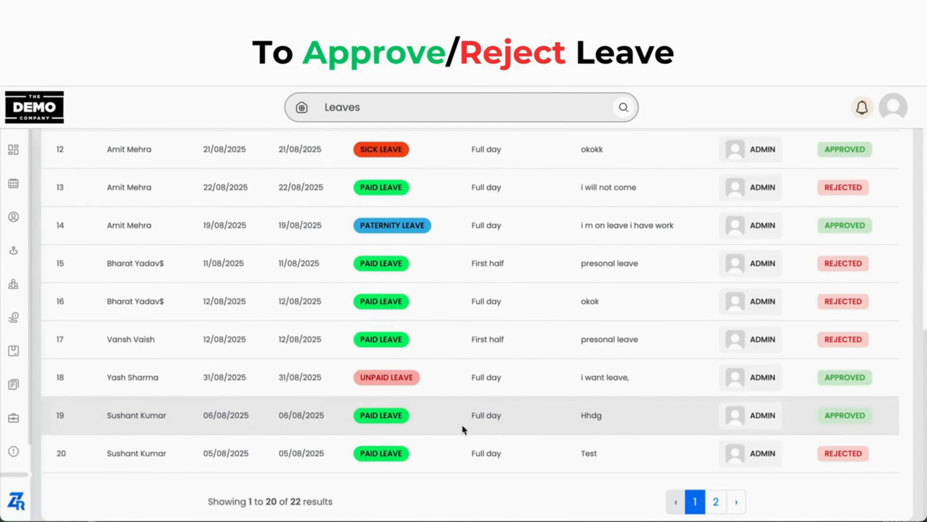
# Approve the pending paid leave request for 29/08/2025 to 30/08/2025 with the comment "xyz" and close its details
pyautogui.scroll(15, 462, 424)
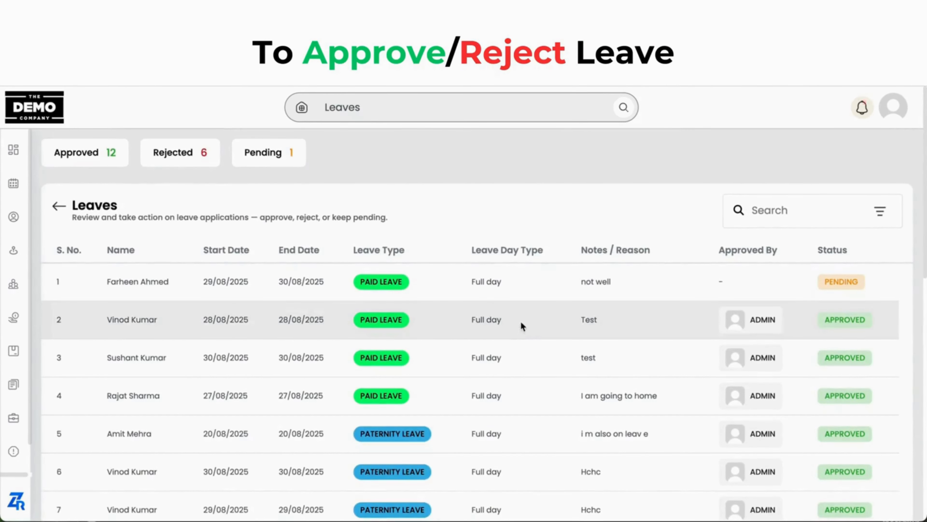
pyautogui.scroll(-15, 521, 322)
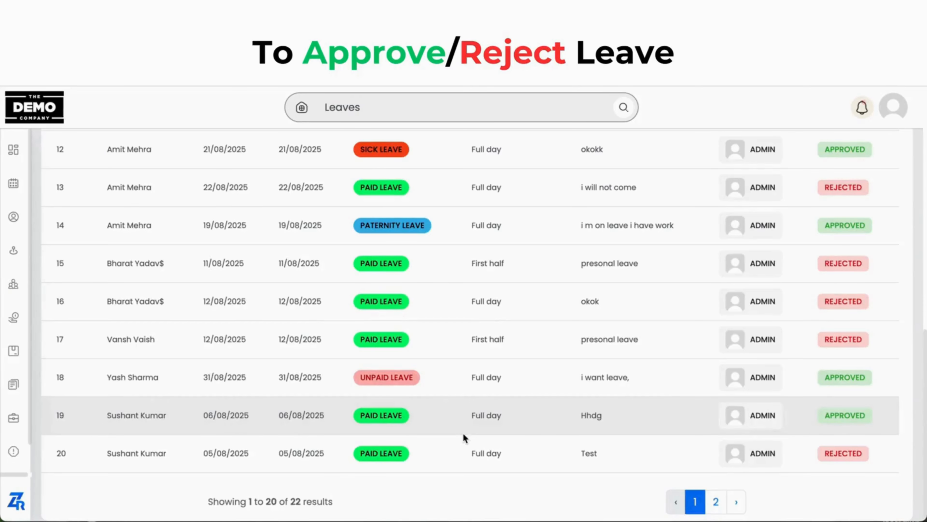
pyautogui.scroll(15, 465, 438)
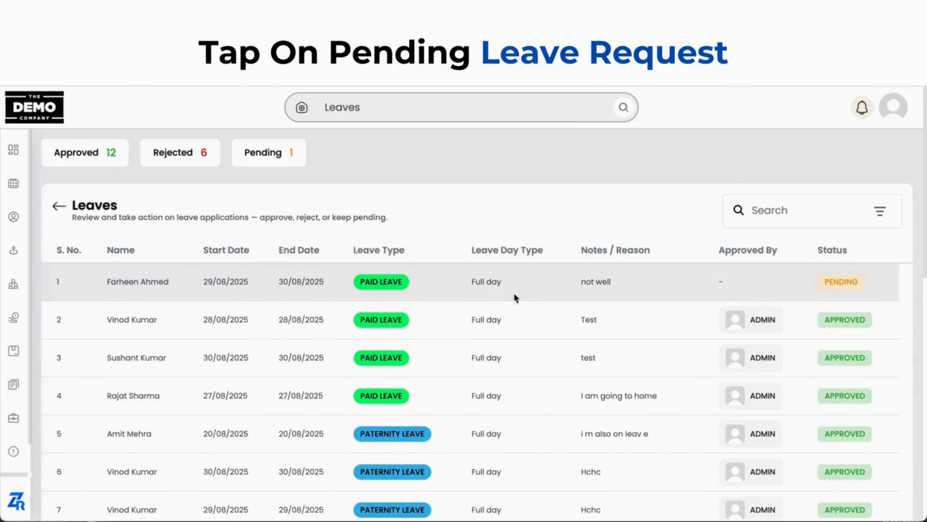
pyautogui.click(514, 294)
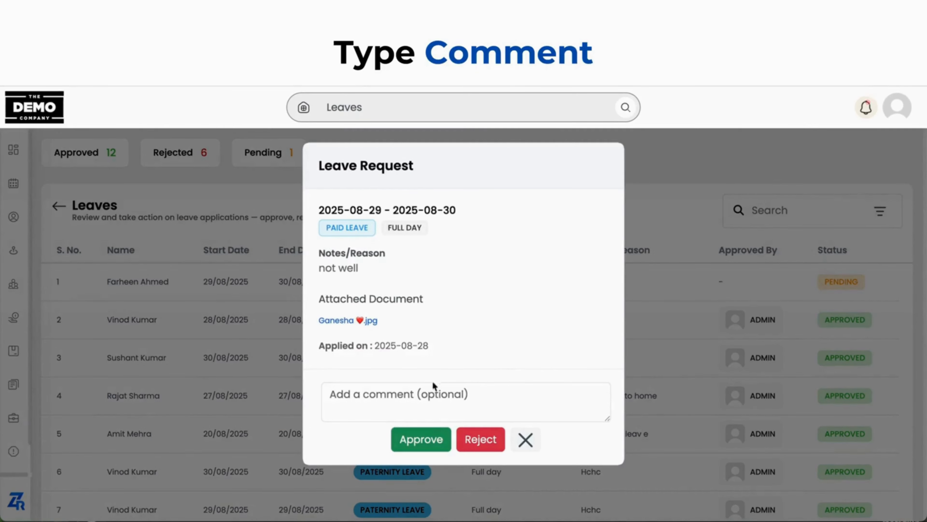
pyautogui.click(369, 401)
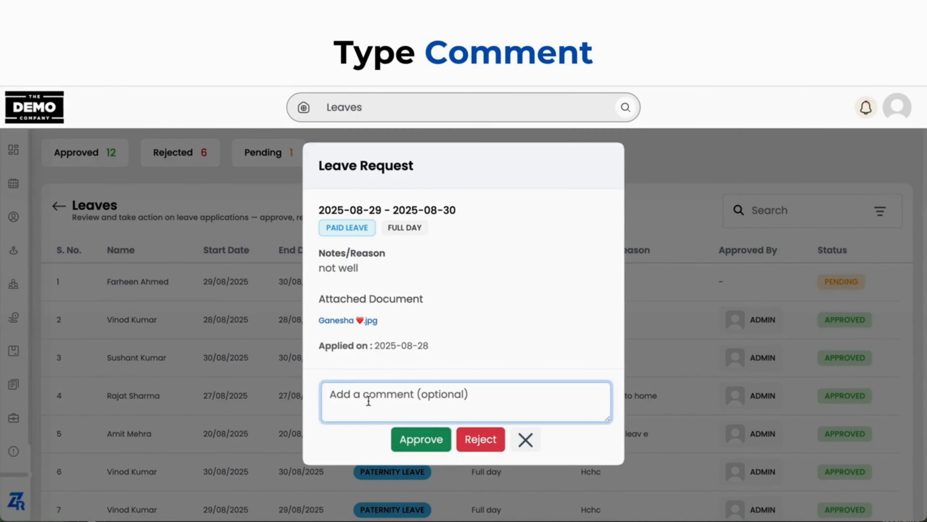
pyautogui.write('xyz')
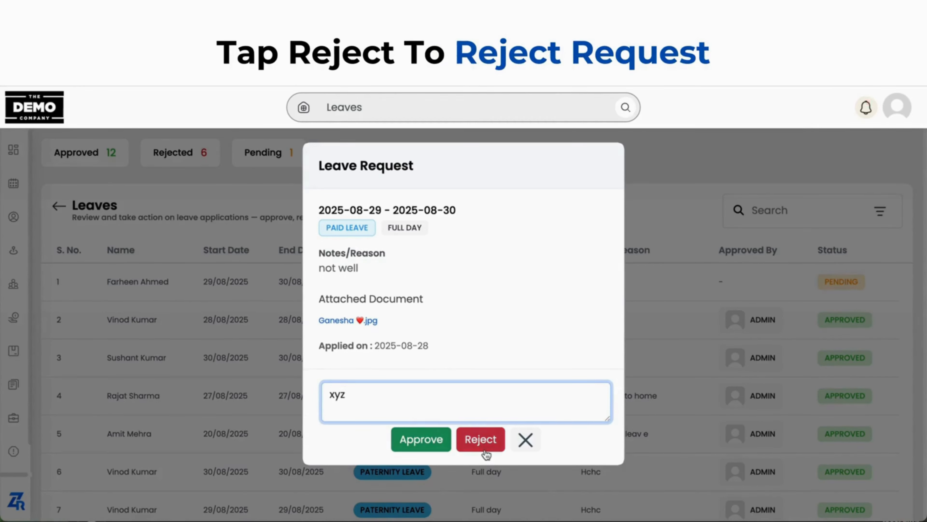
pyautogui.click(422, 451)
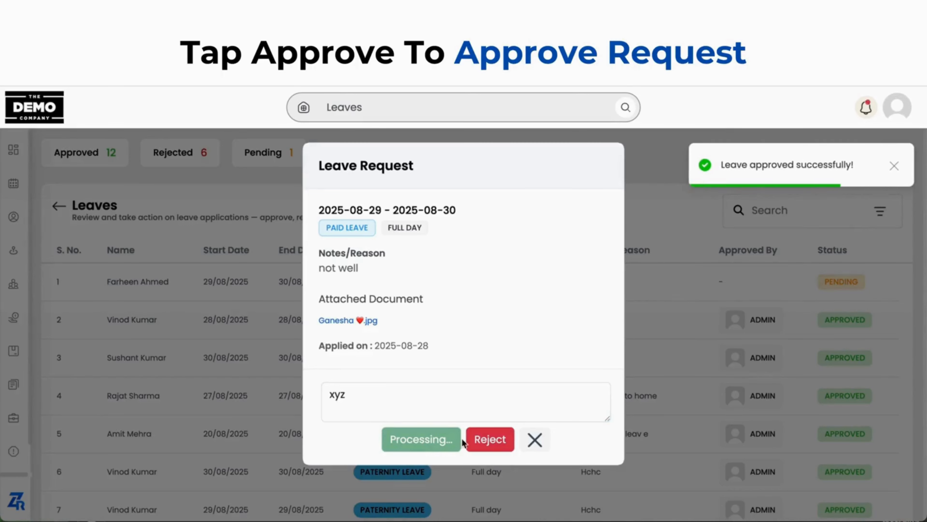
pyautogui.click(535, 438)
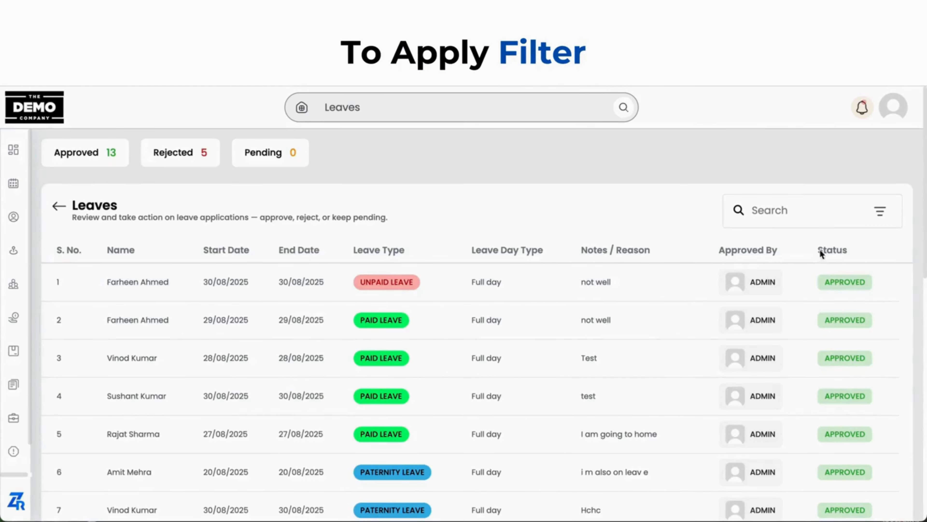
# Filter the leaves list to the dates from 01/08/2025 to 29/08/2025 and apply the filter
pyautogui.click(880, 224)
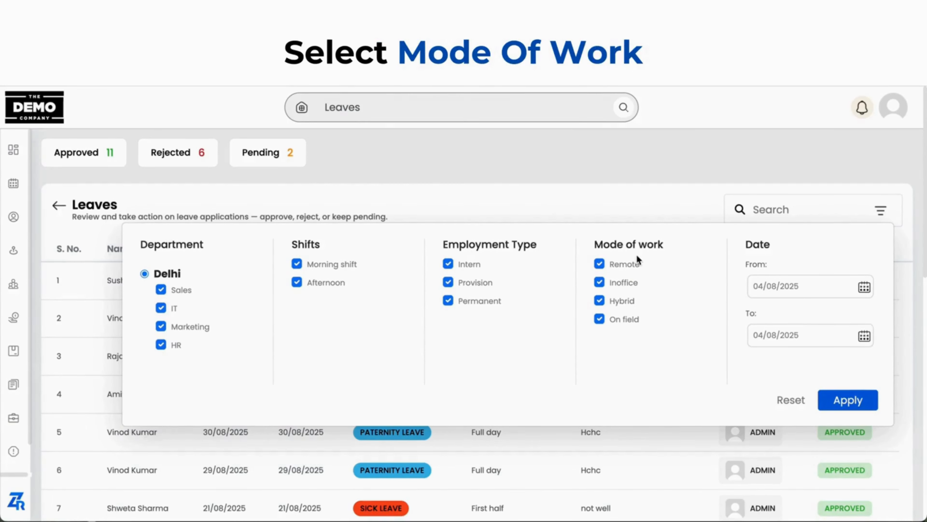
pyautogui.click(787, 285)
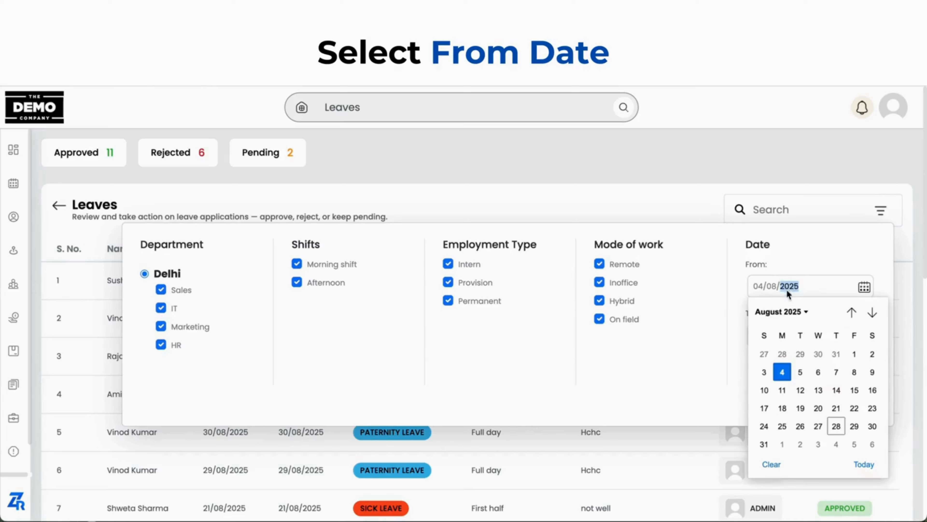
pyautogui.click(850, 354)
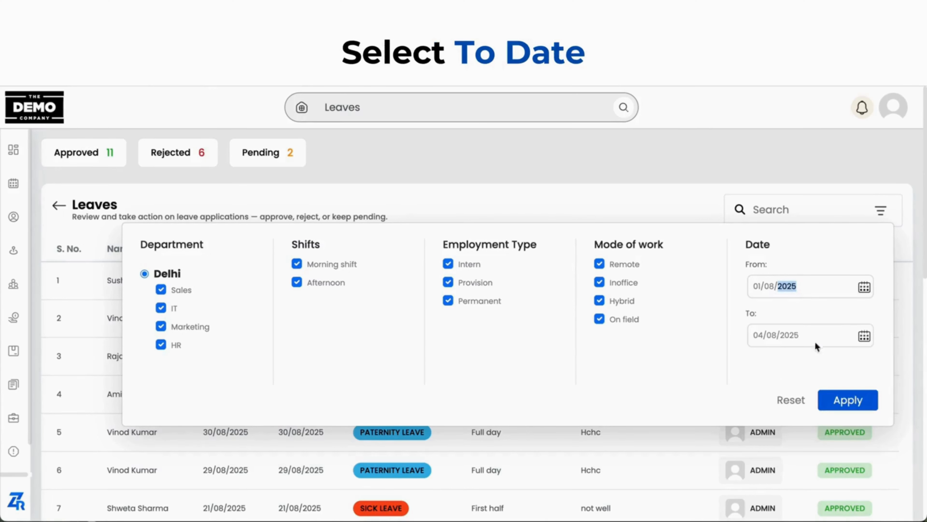
pyautogui.click(808, 335)
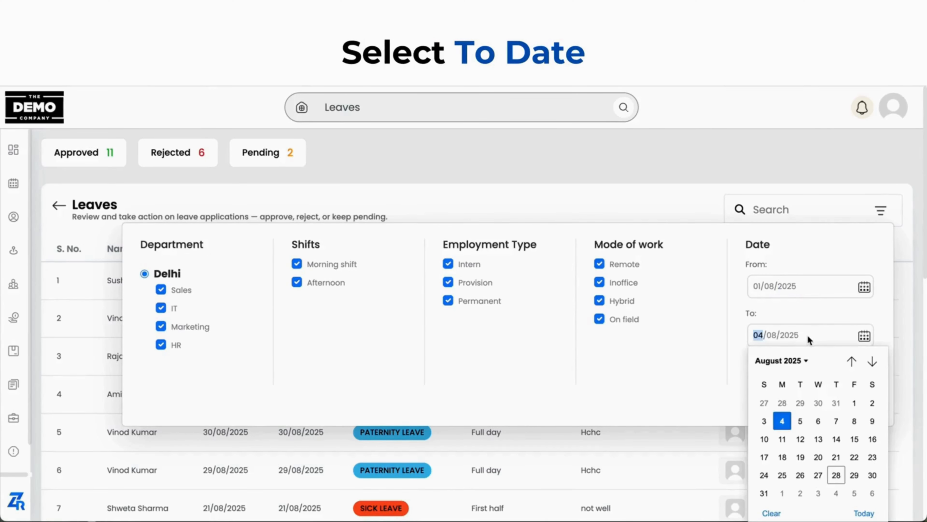
pyautogui.click(856, 475)
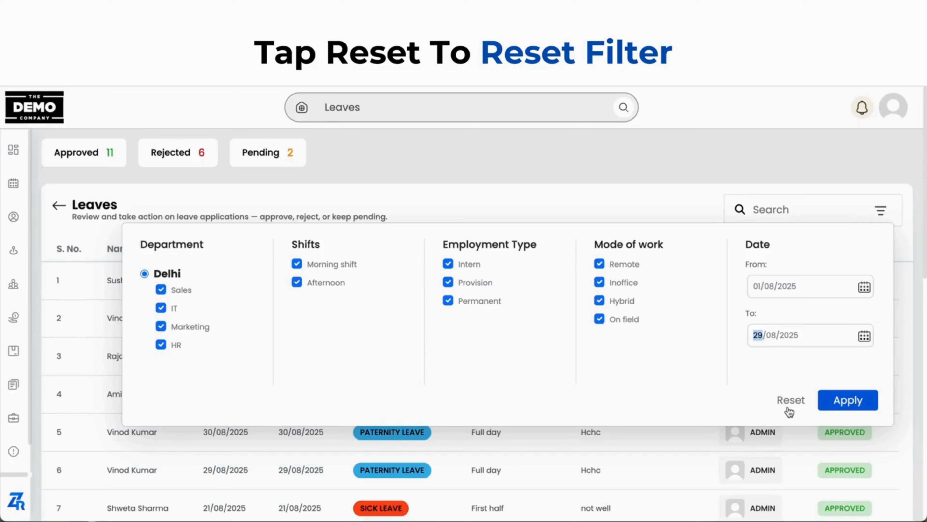
pyautogui.click(856, 406)
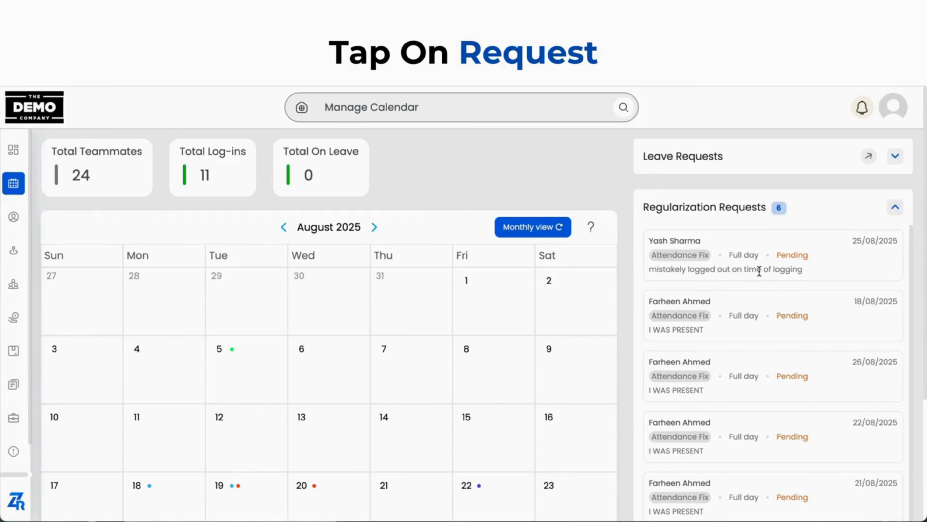
# Open the pending full-day regularization request dated 25/08/2025 from the Manage Calendar page
pyautogui.click(814, 270)
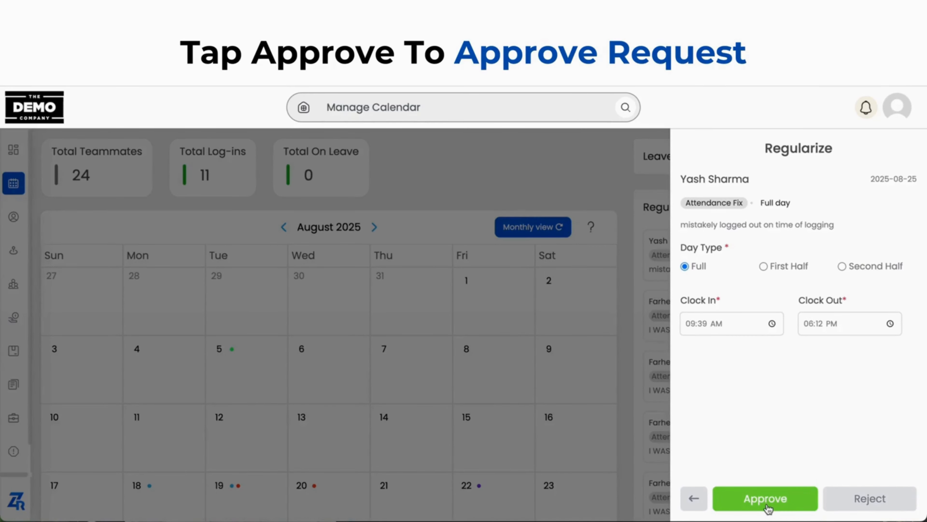
# Show more of the pending regularization requests and expand the Celebrations section
pyautogui.scroll(-2, 739, 329)
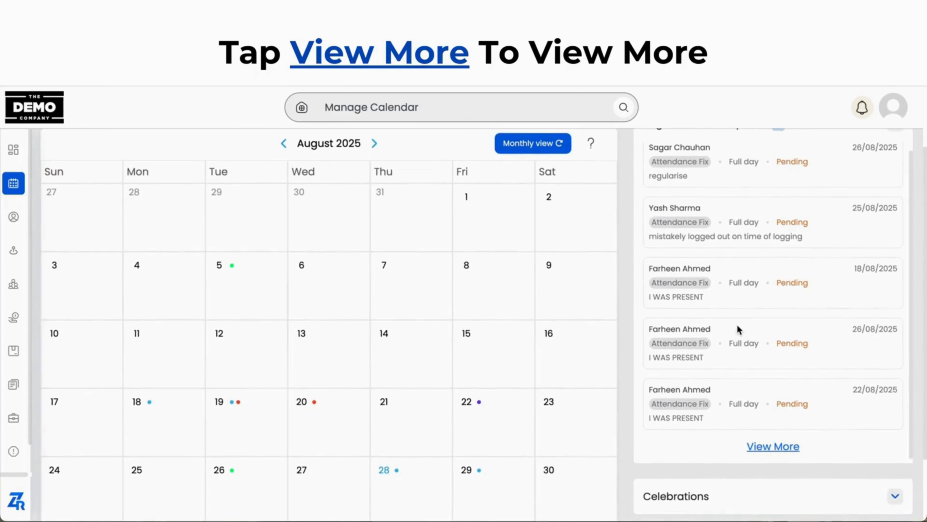
pyautogui.click(776, 451)
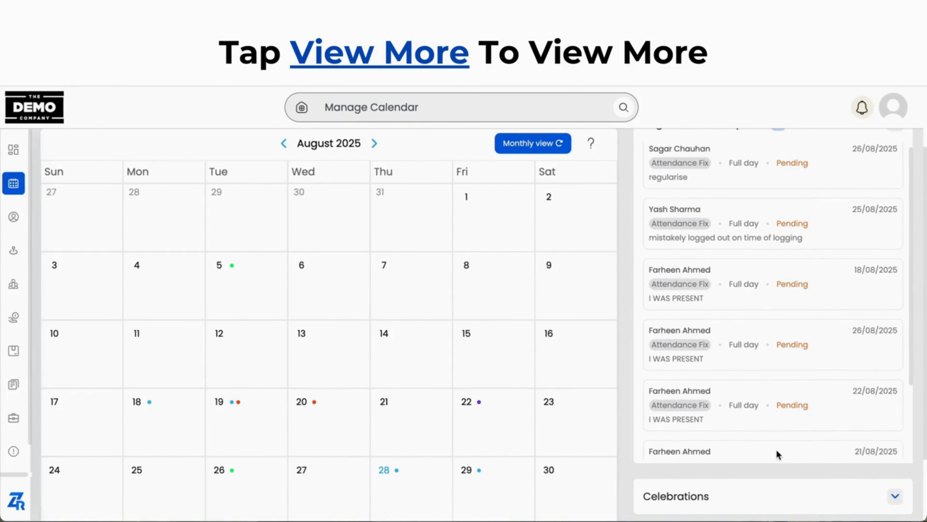
pyautogui.scroll(-5, 777, 449)
pyautogui.click(777, 449)
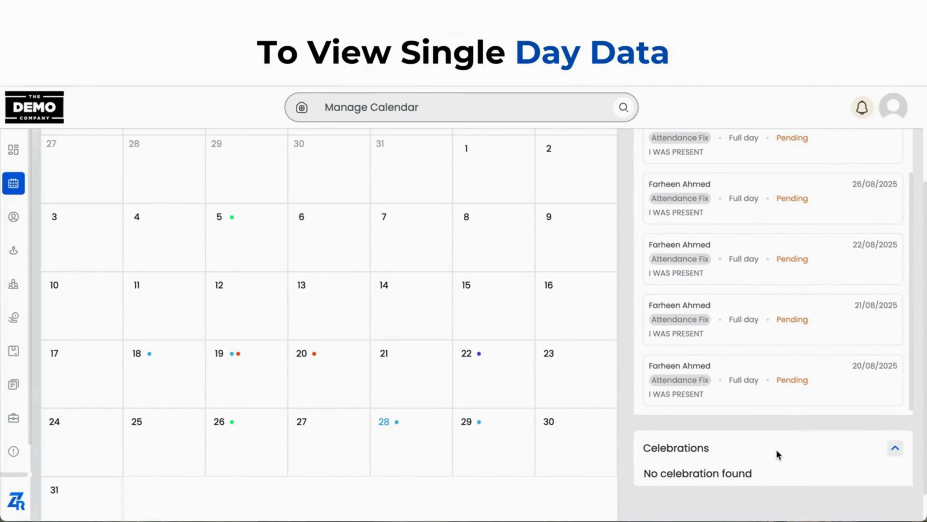
# Select 5 August 2025 in the calendar and review that day's leave and regularization requests
pyautogui.scroll(5, 776, 449)
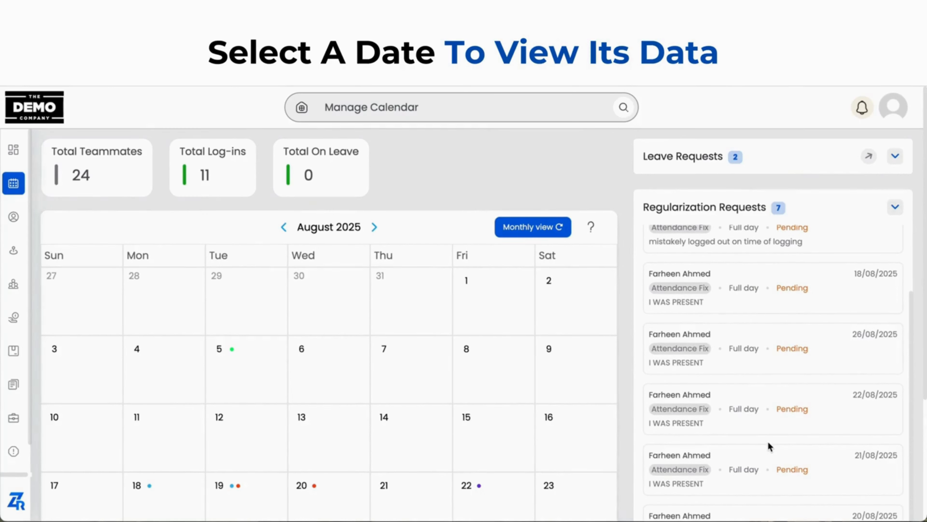
pyautogui.click(247, 376)
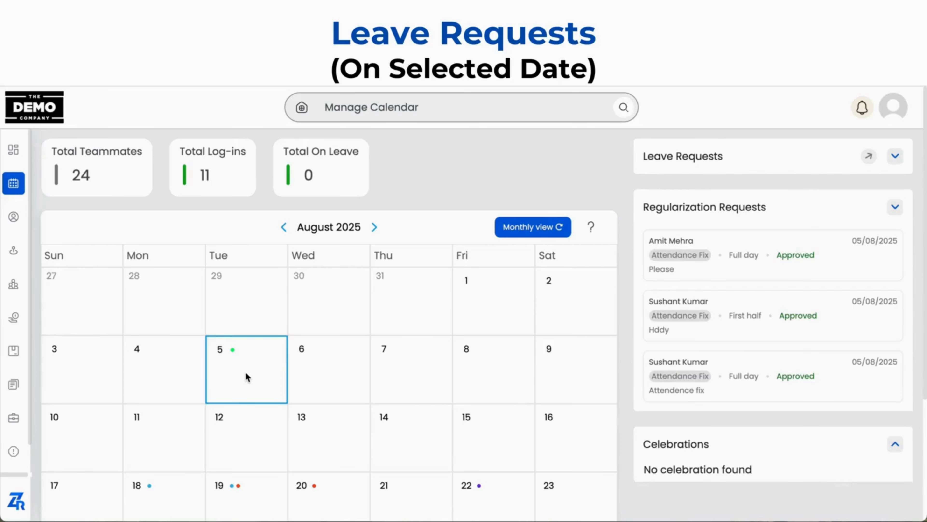
pyautogui.click(896, 156)
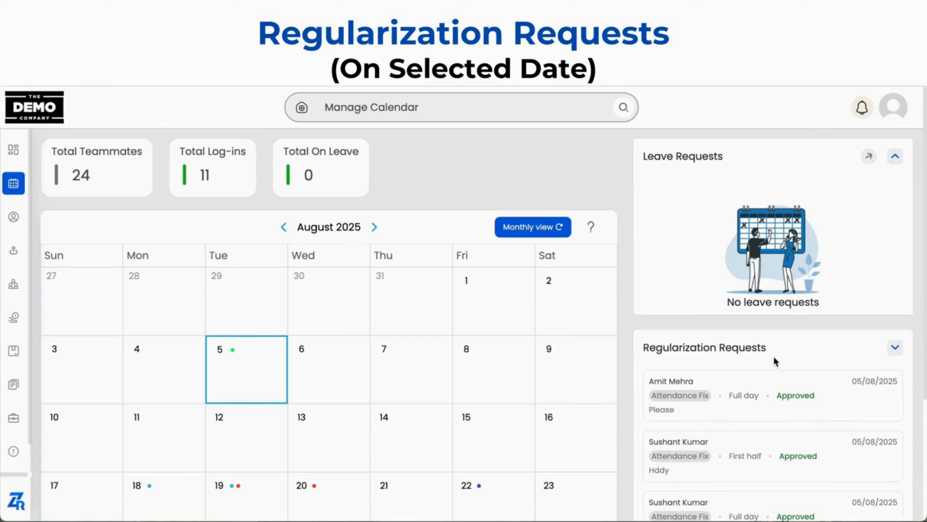
pyautogui.scroll(-5, 773, 356)
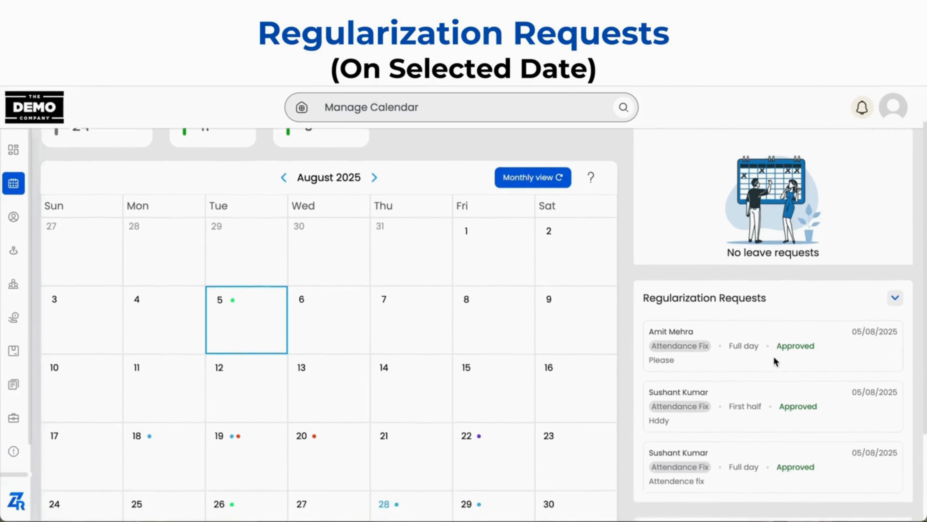